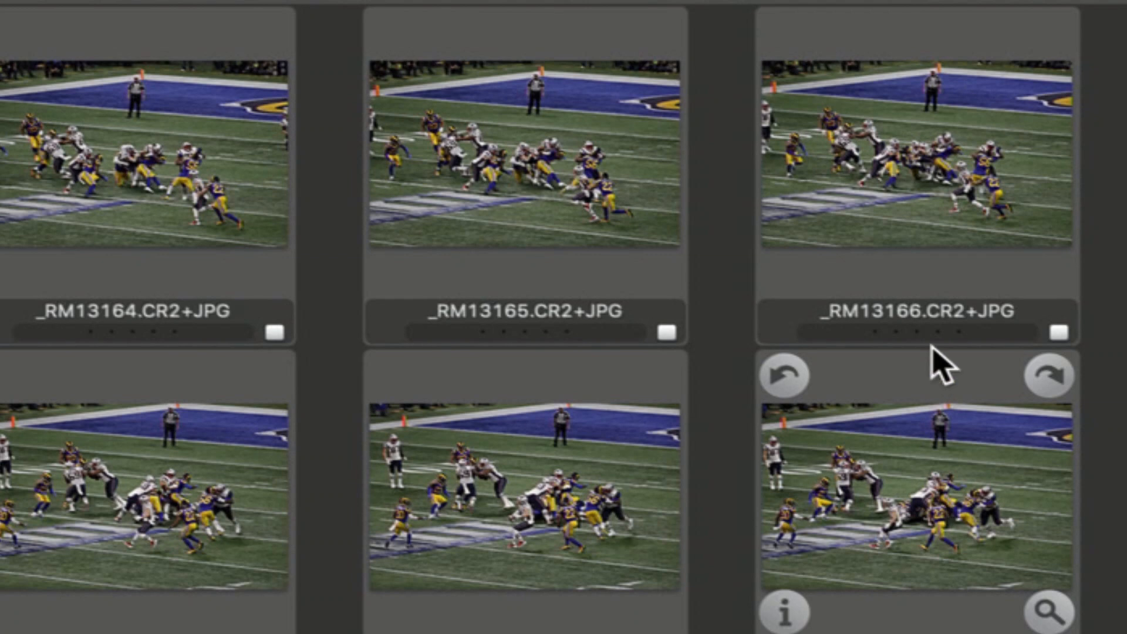
# Step: Browse the game thumbnails in the 20190624 contact sheet for a play to caption
pyautogui.moveTo(944, 347)
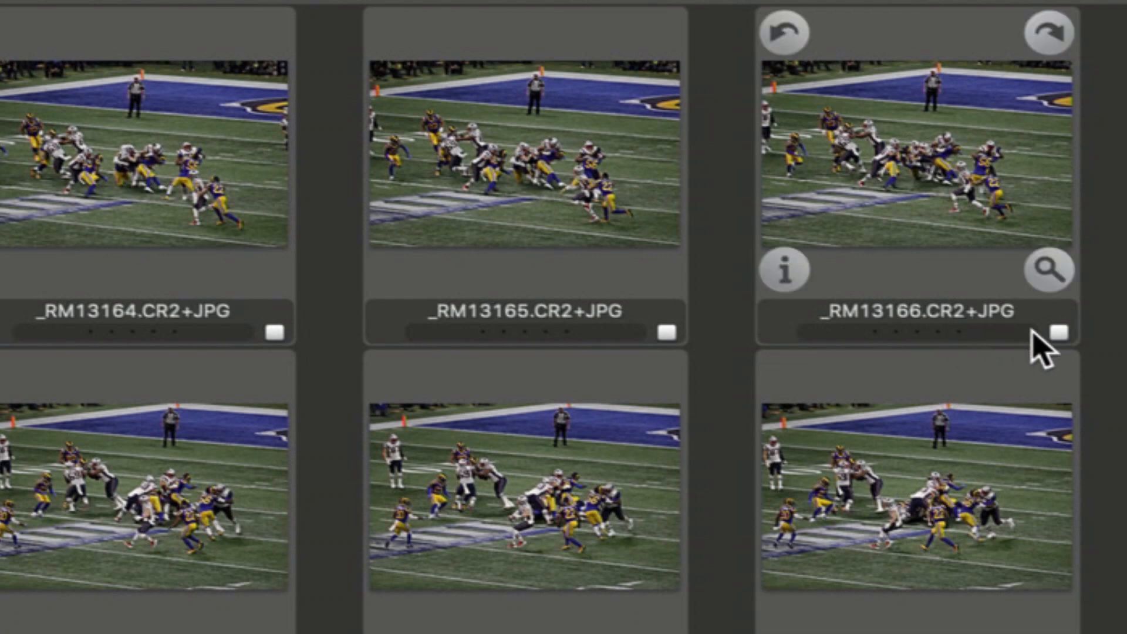
pyautogui.moveTo(898, 611)
pyautogui.scroll(-20, 898, 610)
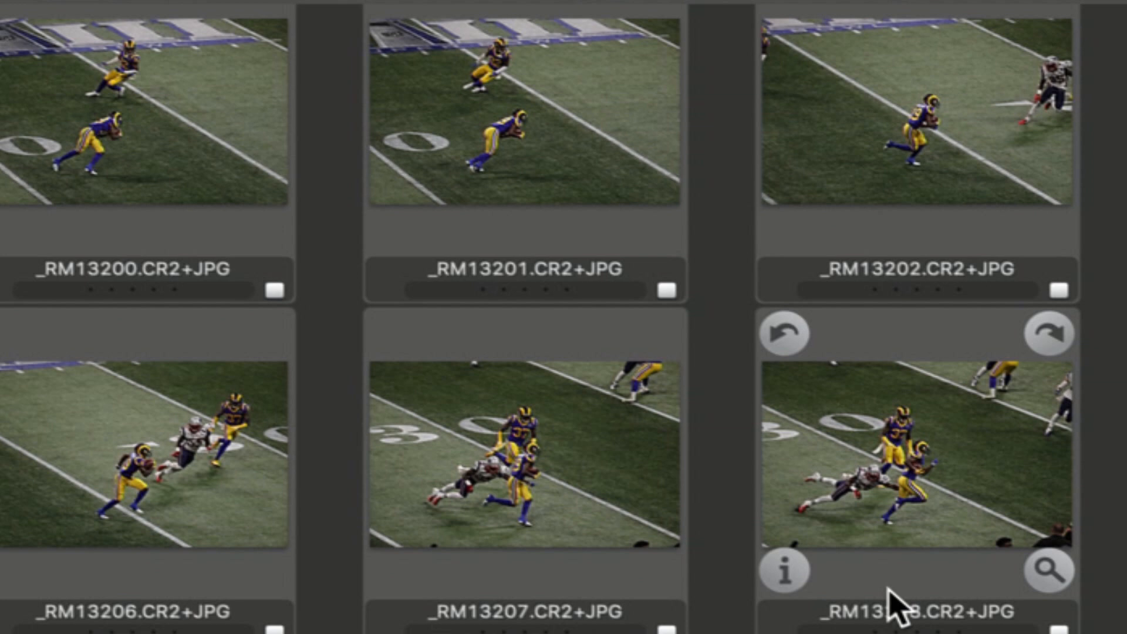
pyautogui.scroll(-15, 888, 589)
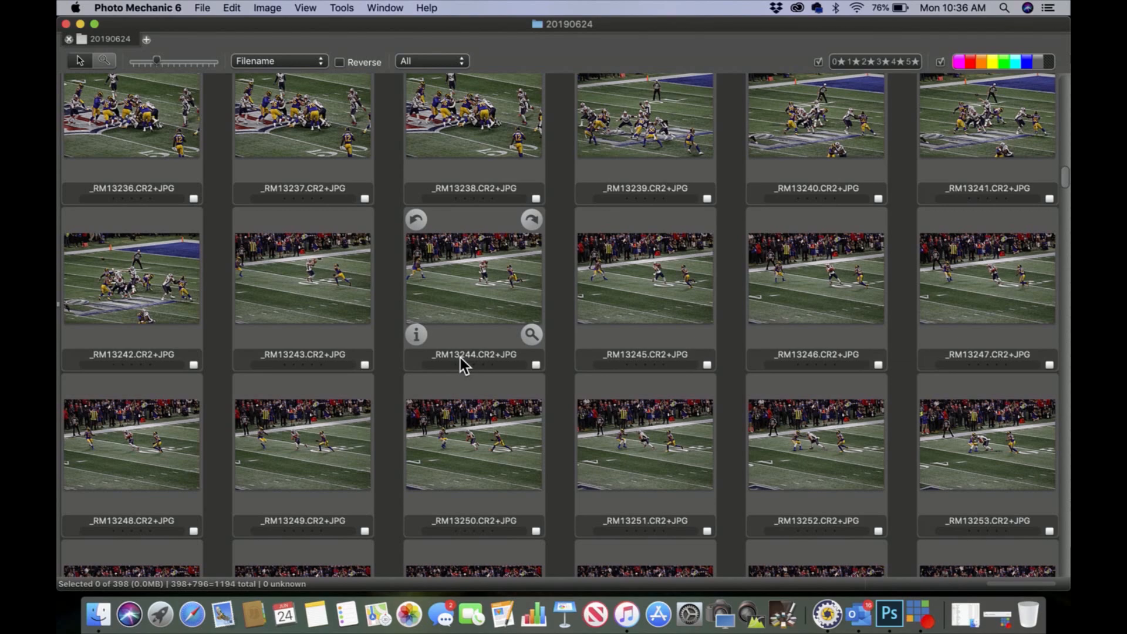
pyautogui.scroll(-4, 460, 364)
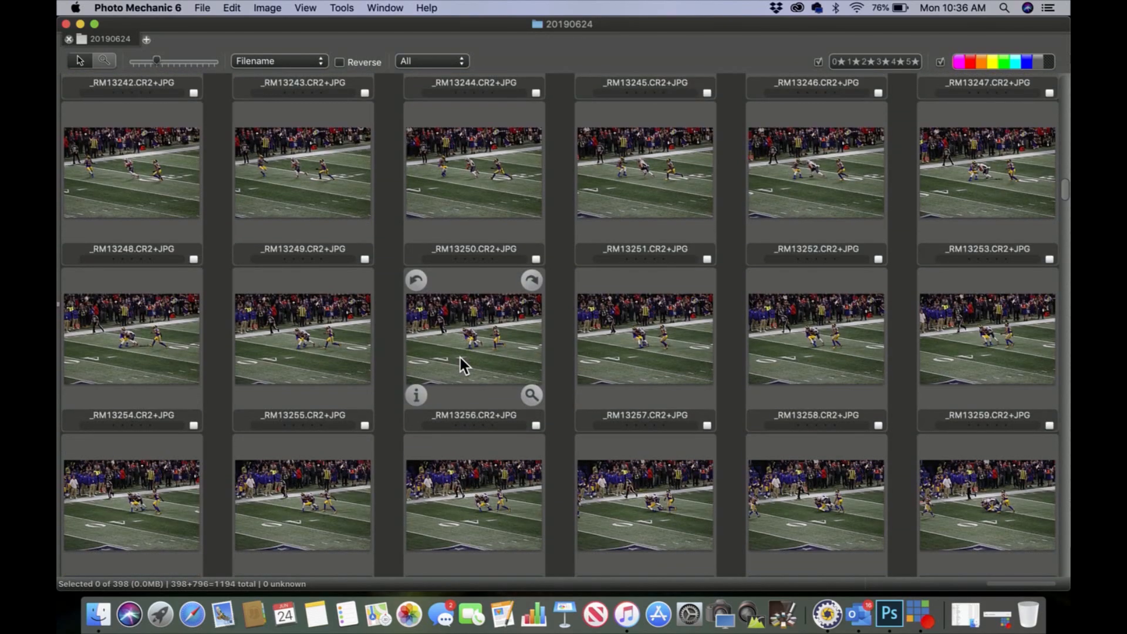
pyautogui.scroll(-10, 454, 358)
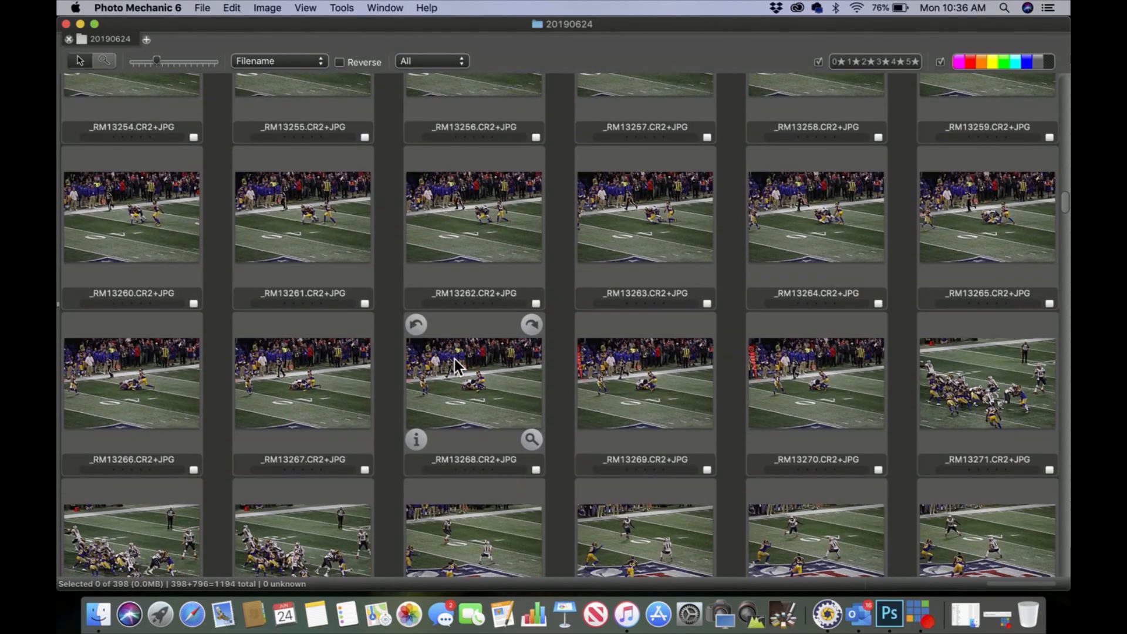
pyautogui.scroll(-1, 455, 358)
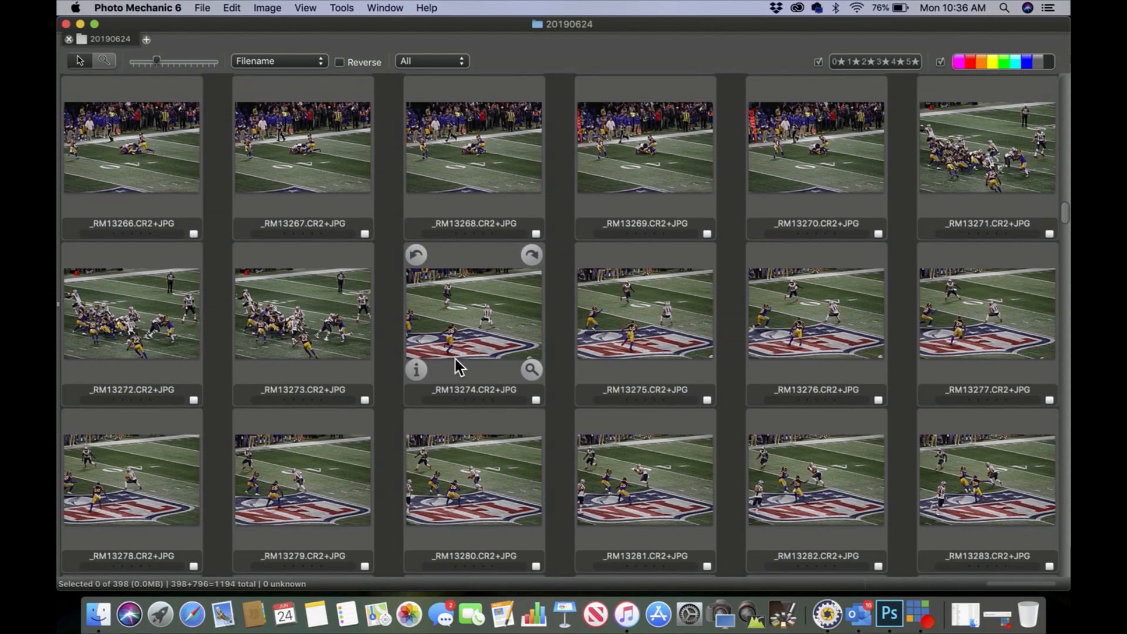
pyautogui.scroll(-6, 456, 360)
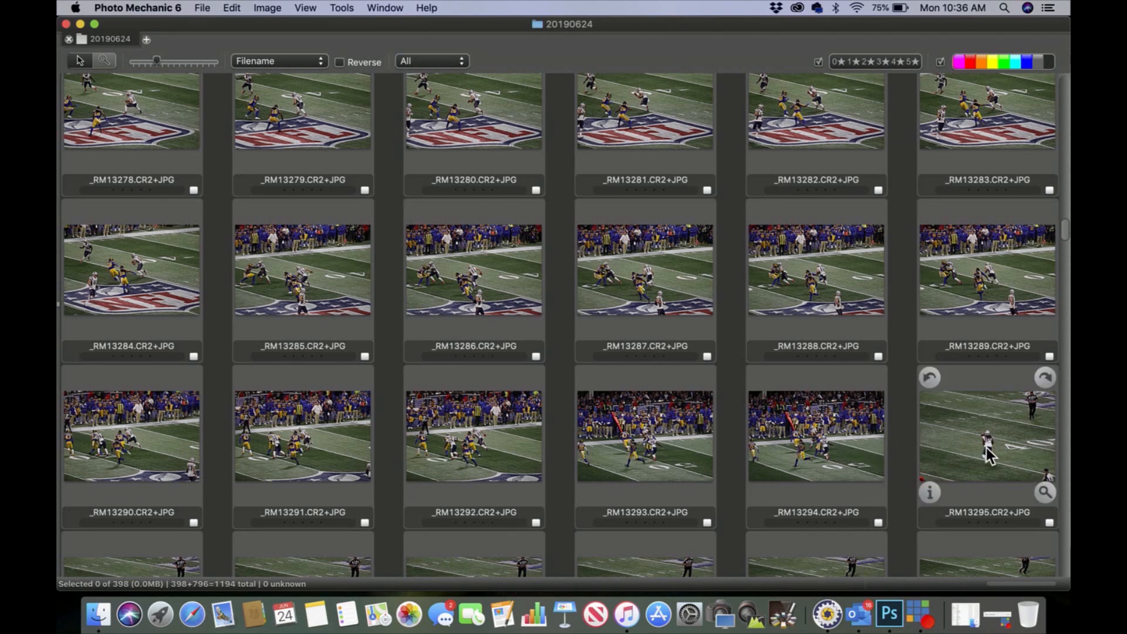
pyautogui.scroll(-10, 758, 448)
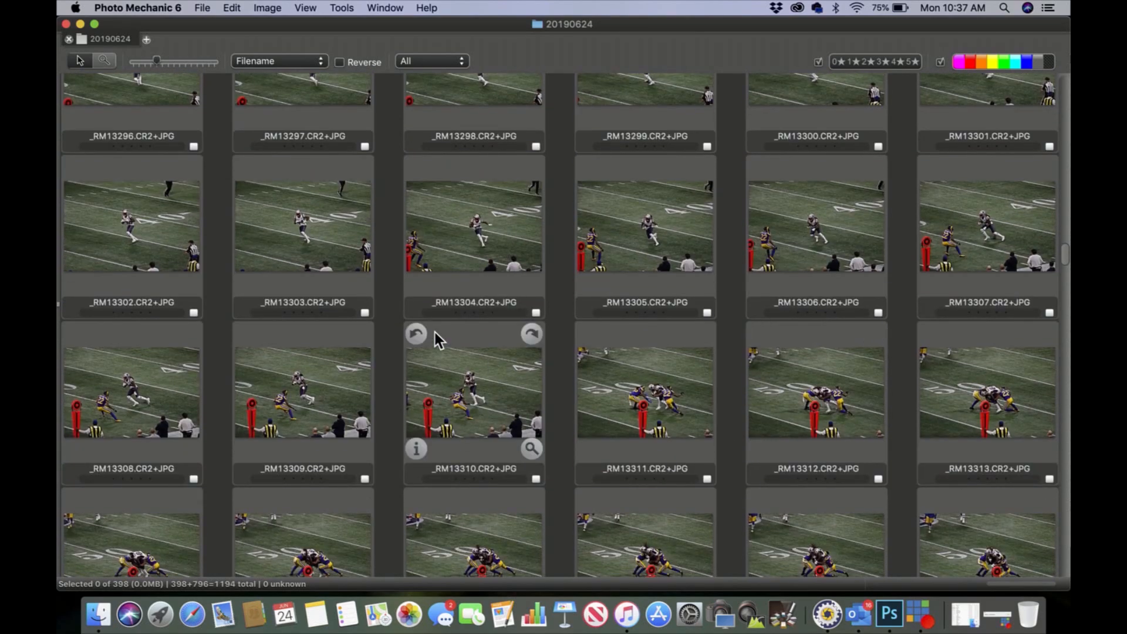
# Step: Open _RM13303 in the large preview and go back through the preceding frames to _RM13298
pyautogui.click(299, 225)
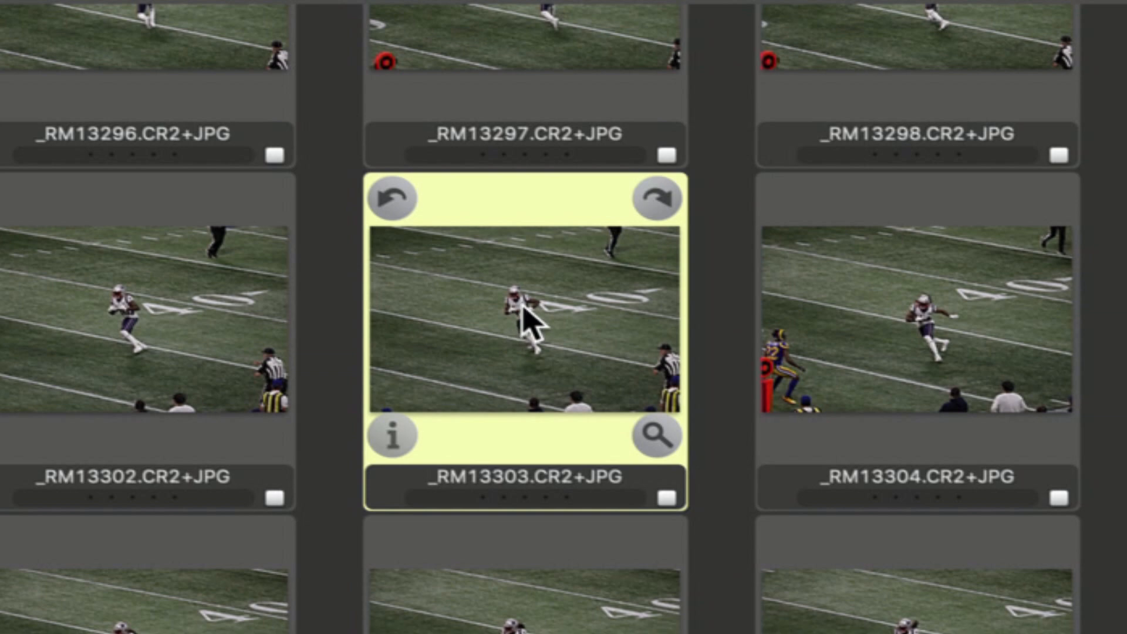
pyautogui.doubleClick(522, 306)
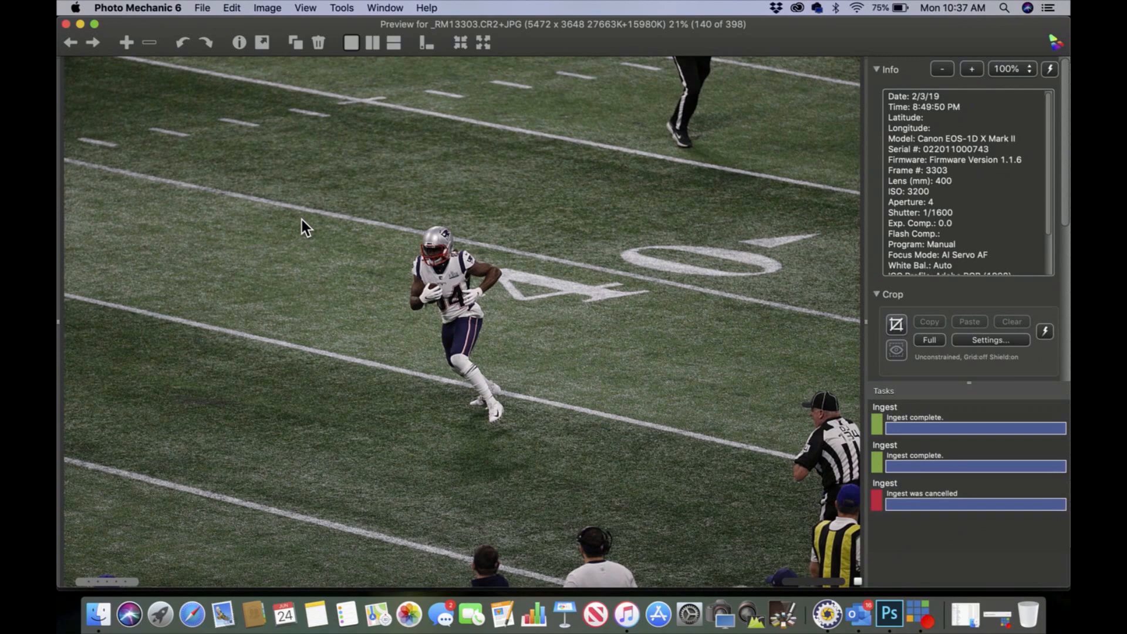
pyautogui.press('Left')
pyautogui.press('Left')
pyautogui.press('Left')
pyautogui.press('Left')
pyautogui.press('Left')
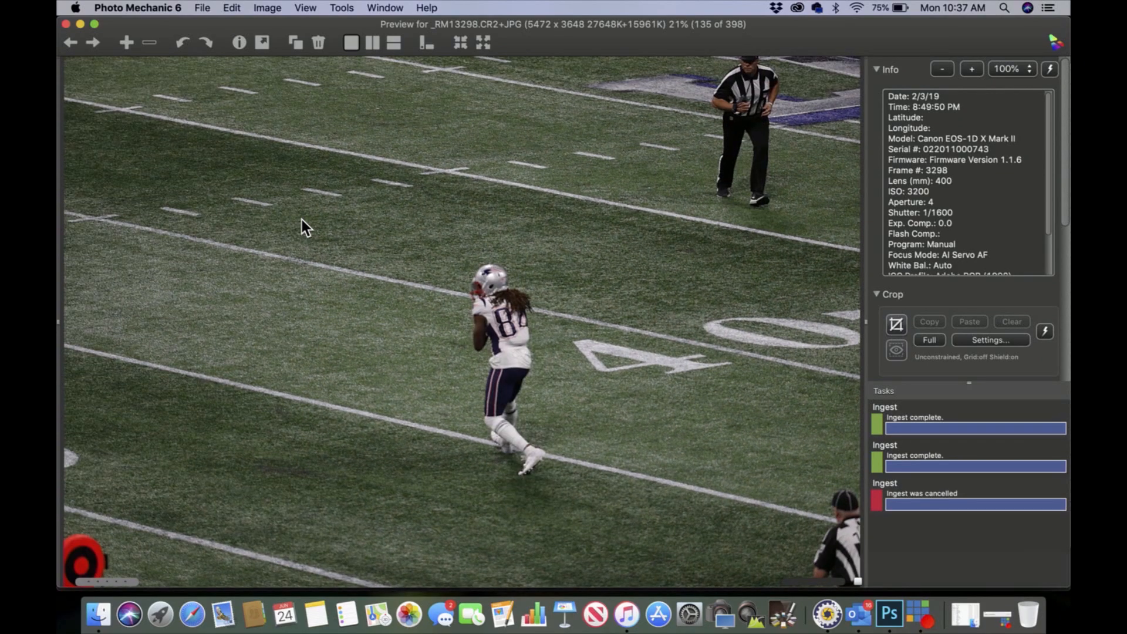
# Step: Advance the preview frame by frame to _RM13304, where the receiver runs with the ball
pyautogui.press('Right')
pyautogui.press('Right')
pyautogui.press('Right')
pyautogui.press('Right')
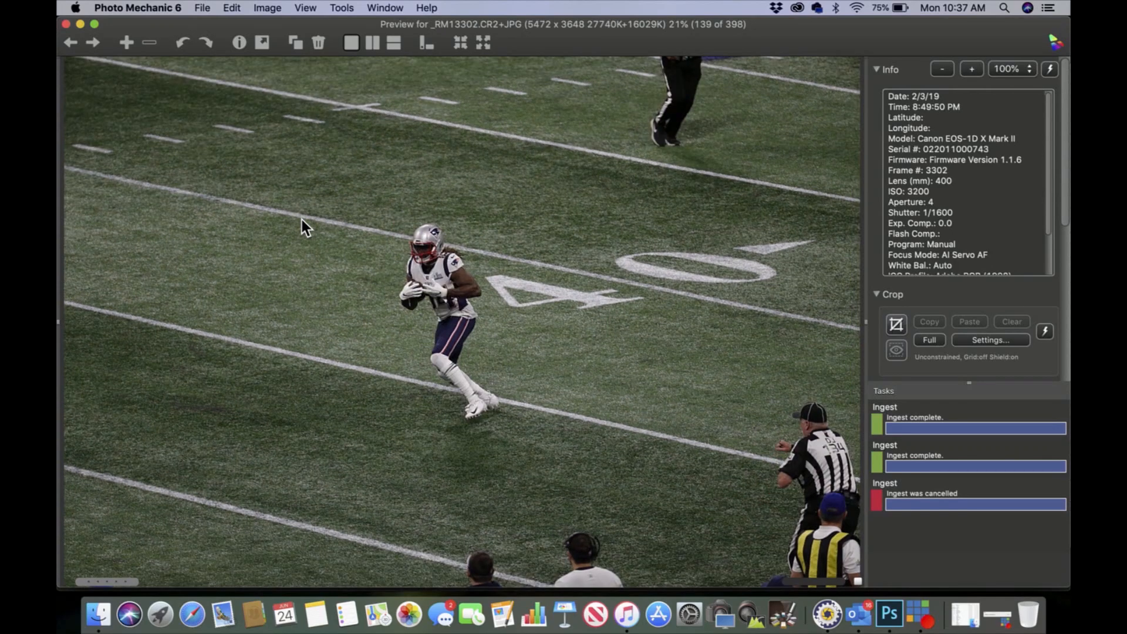
pyautogui.press('Right')
pyautogui.press('Right')
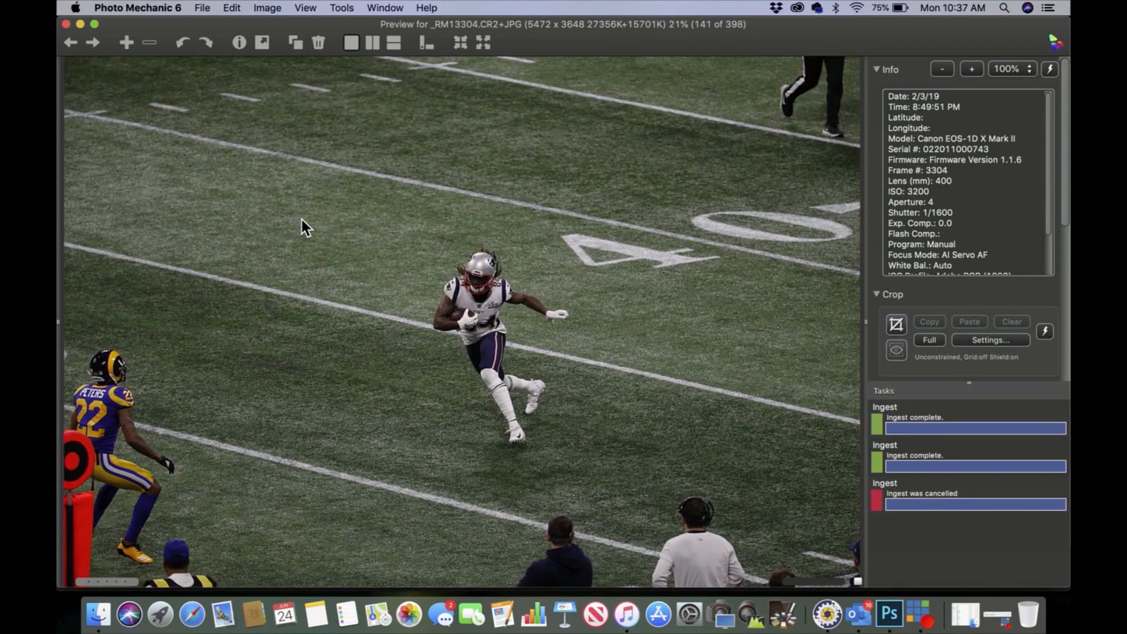
# Step: Open the IPTC metadata of _RM13304 and insert "Patriots wide receiver" at the start of the caption
pyautogui.click(238, 43)
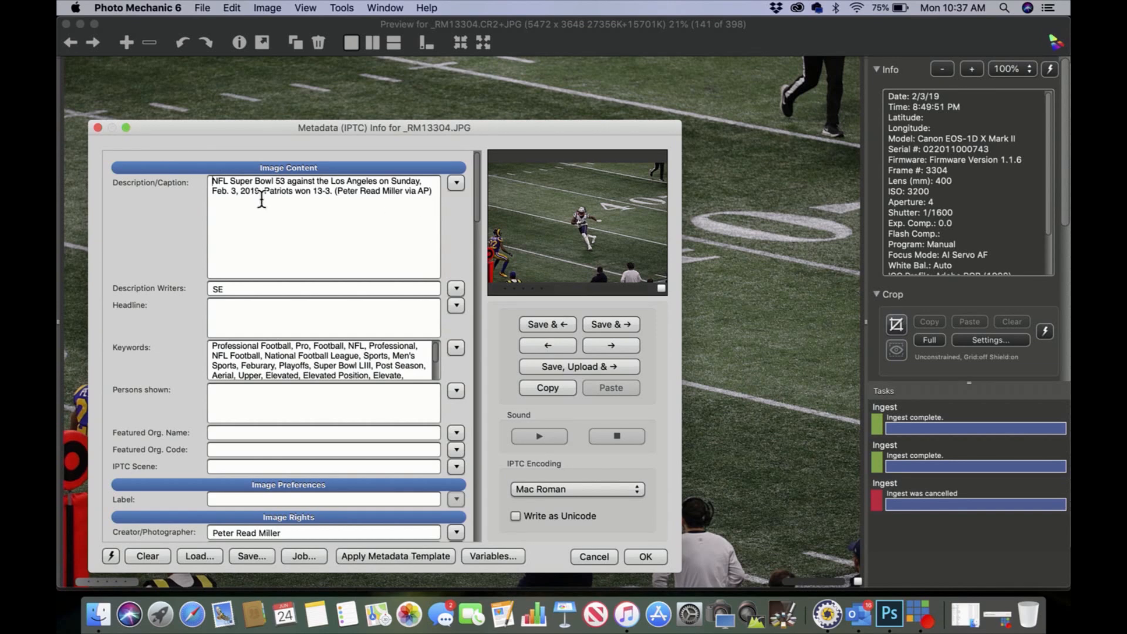
pyautogui.click(213, 181)
pyautogui.write('Patroi')
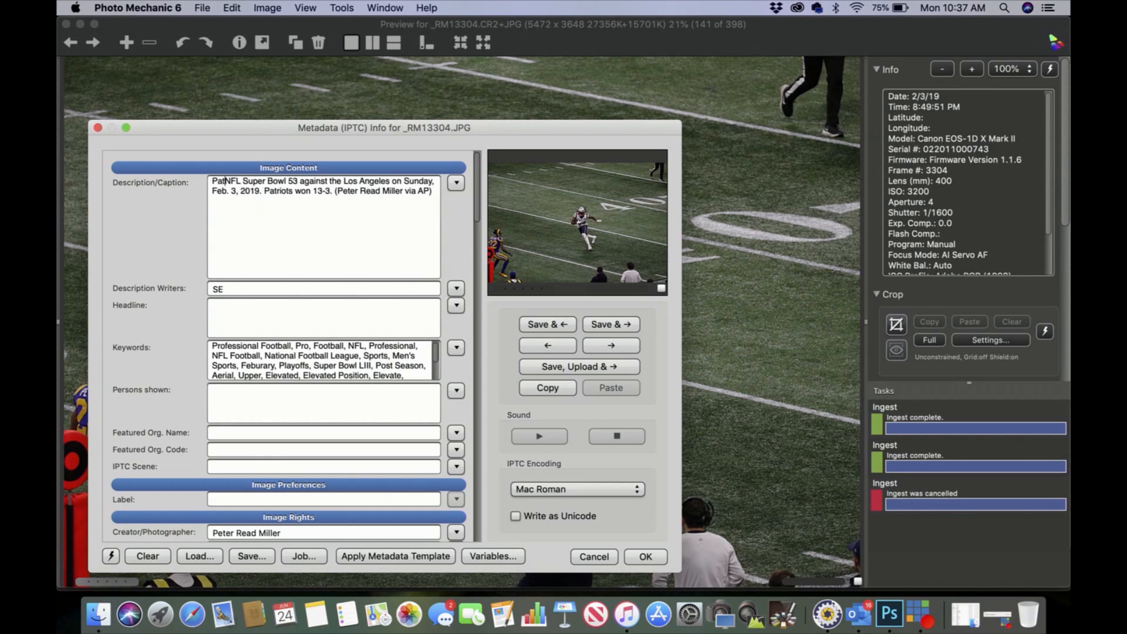
pyautogui.write('ts wid')
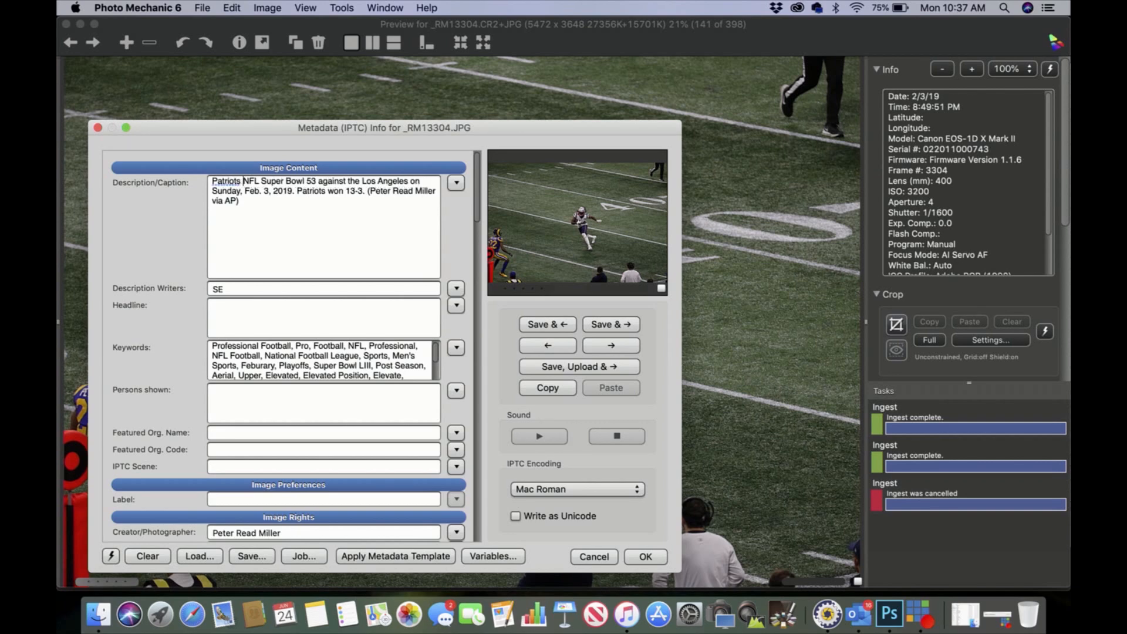
pyautogui.write('e recie')
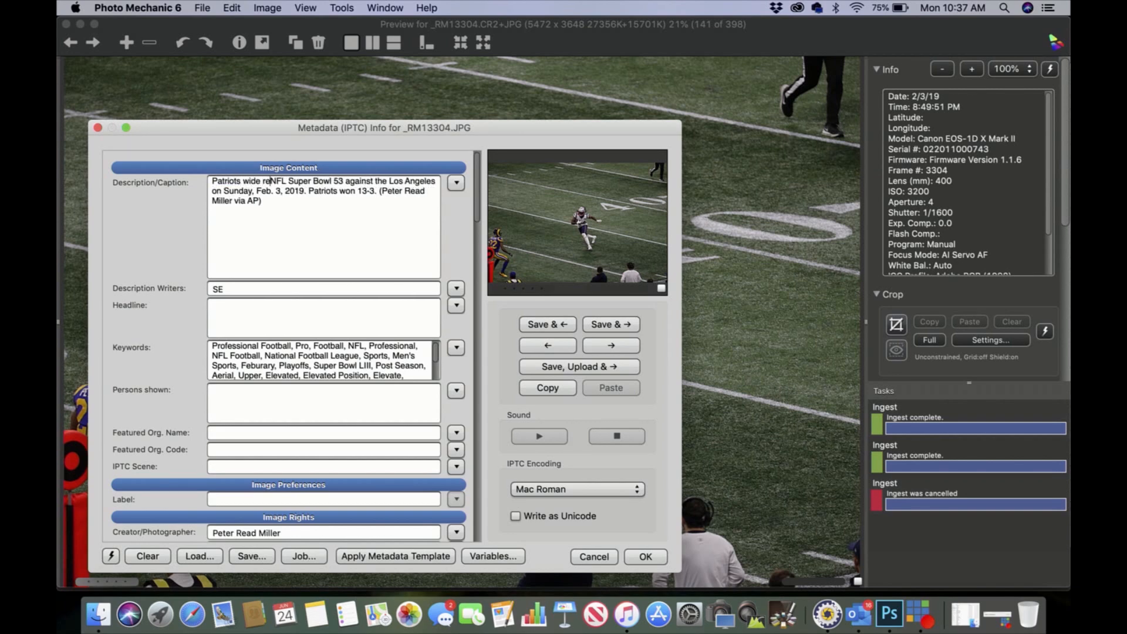
pyautogui.write('ver')
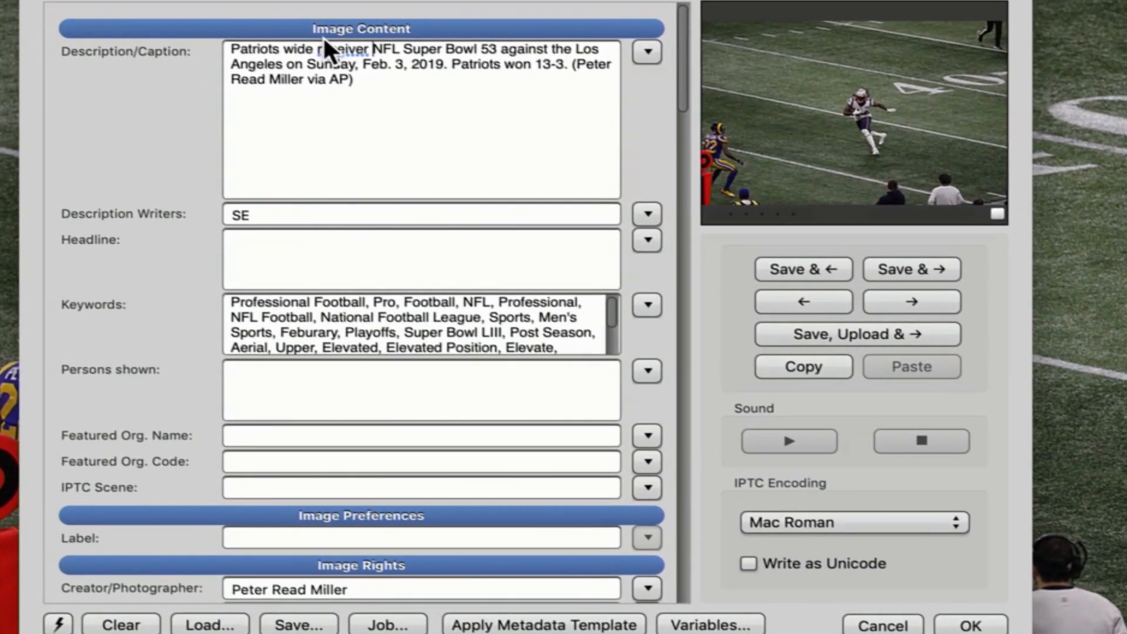
# Step: Change the autocorrected word in the caption back to "reciever" and insert the player code \P84\ after it
pyautogui.rightClick(338, 47)
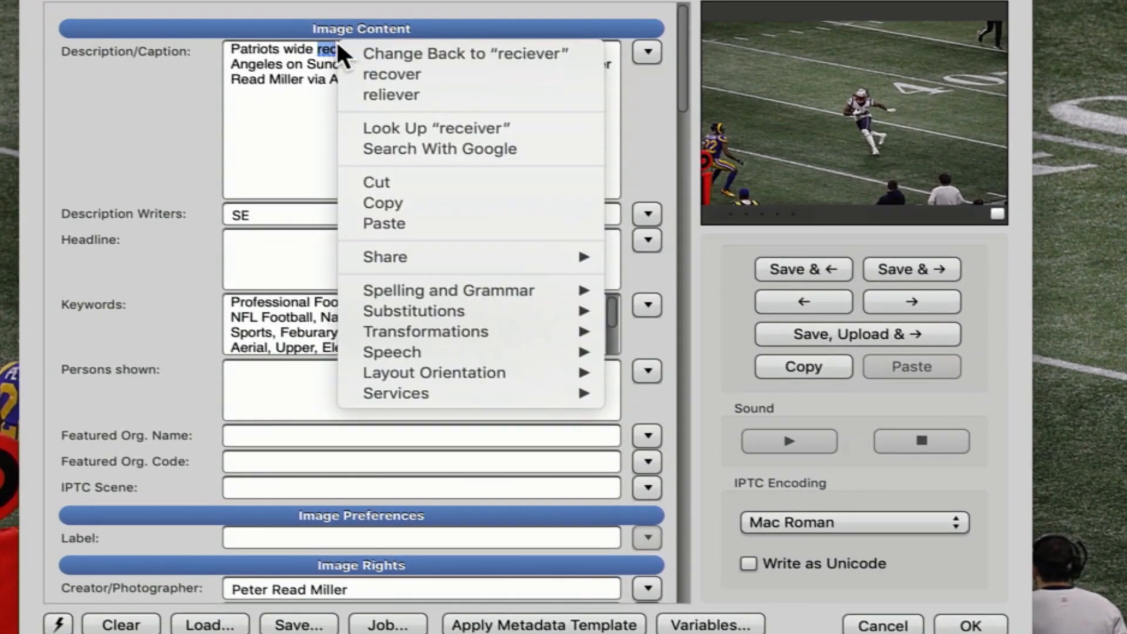
pyautogui.click(373, 53)
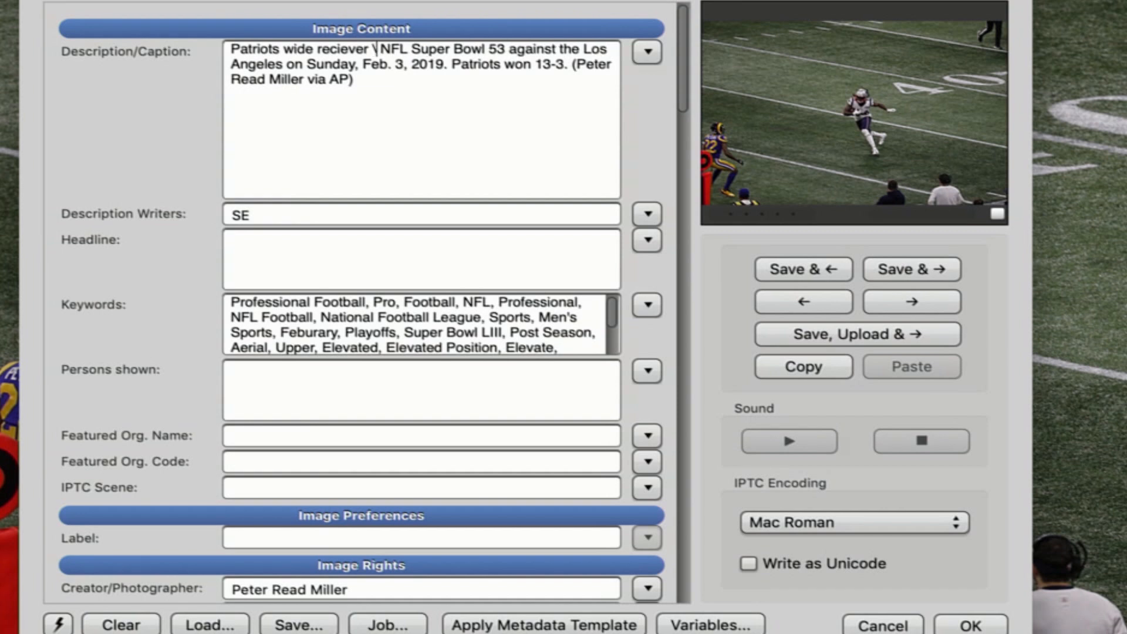
pyautogui.write('P8')
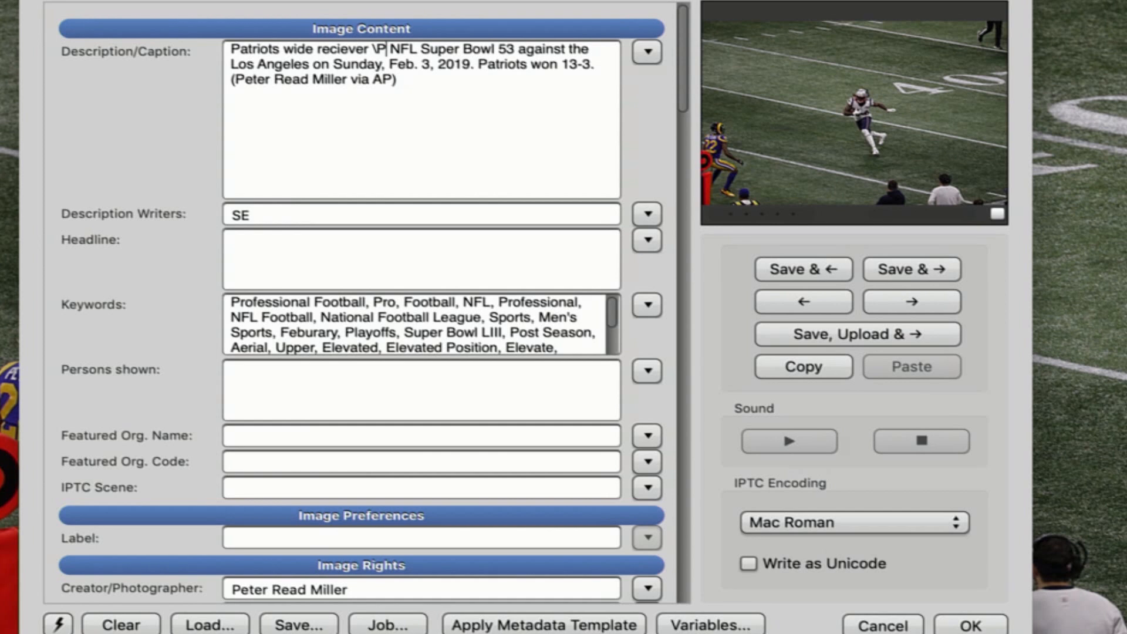
pyautogui.write('4')
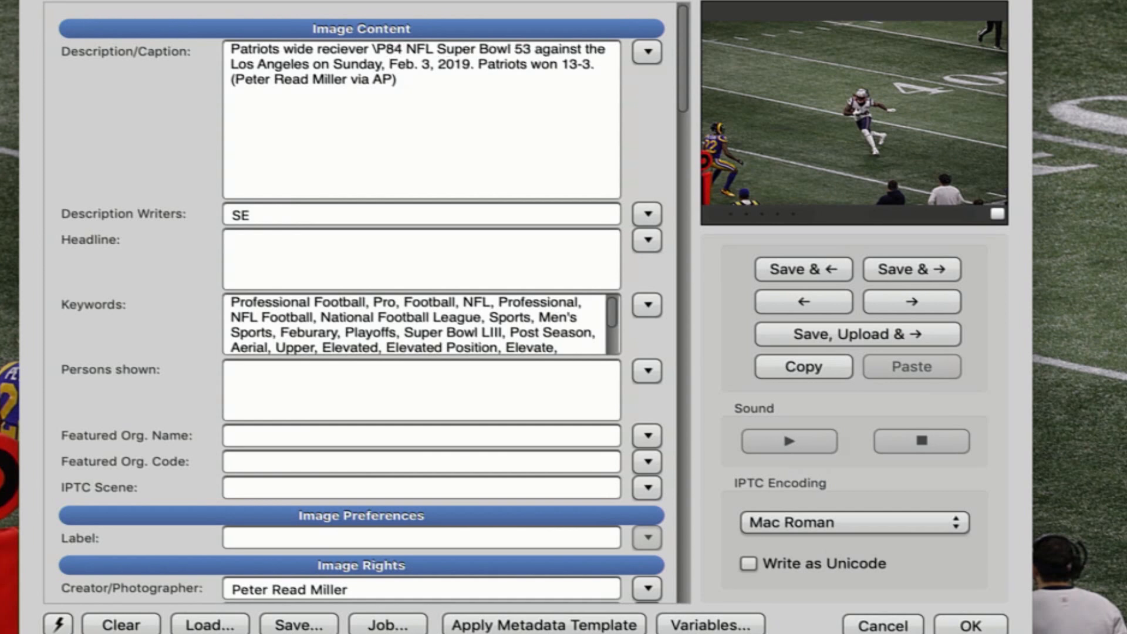
pyautogui.write('\\')
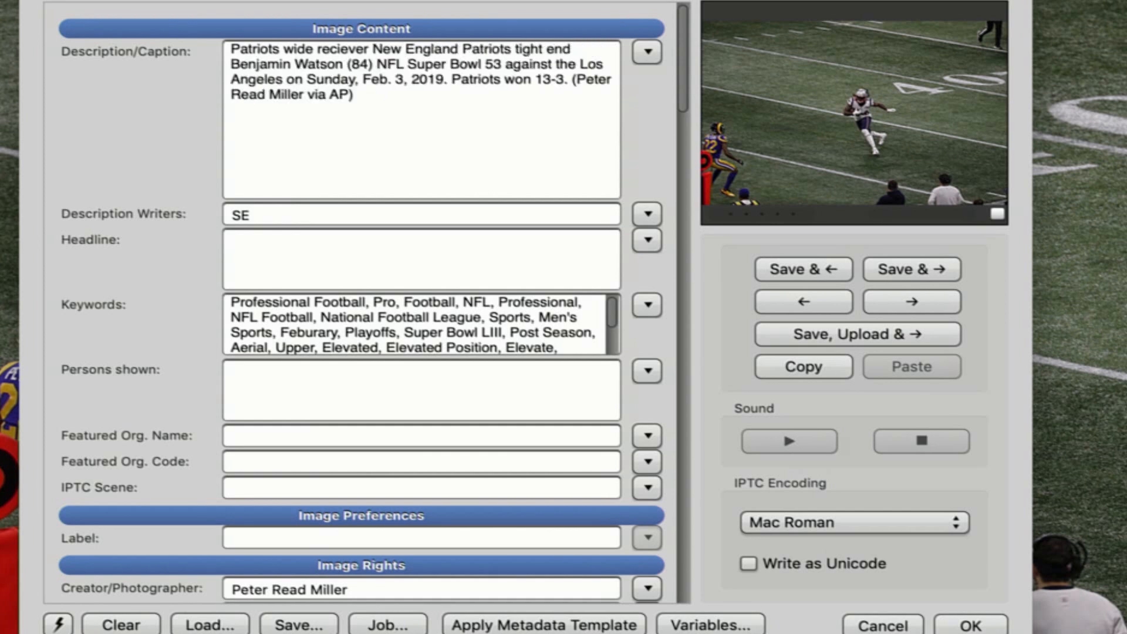